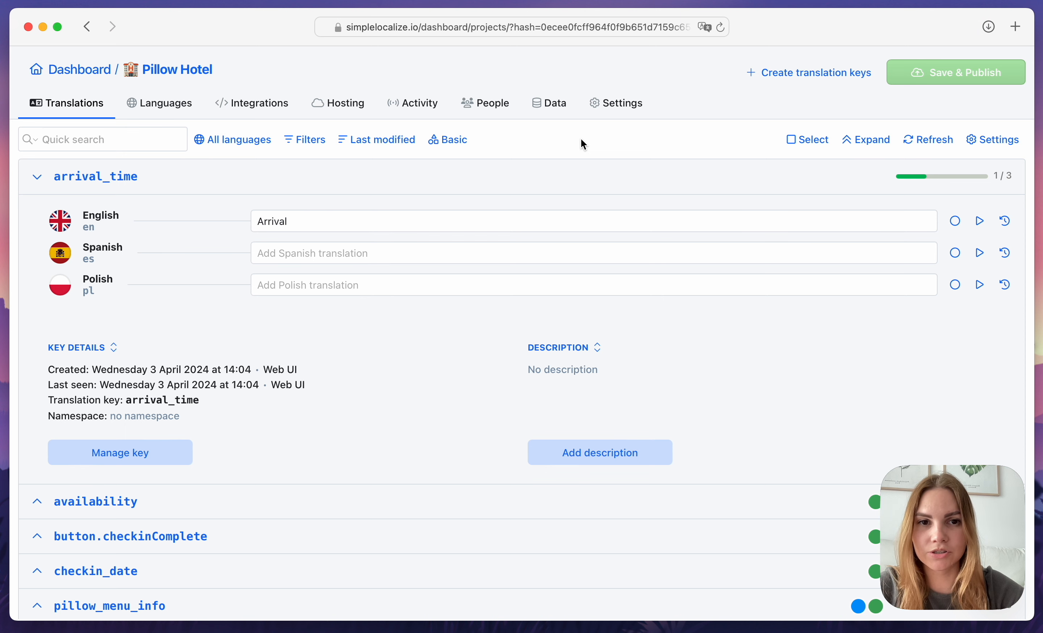
- Create a new automation in the project's automation settings and name it "Auto-translate"
{"action": "left_click", "coordinate": [622, 103]}
{"action": "left_click", "coordinate": [250, 253]}
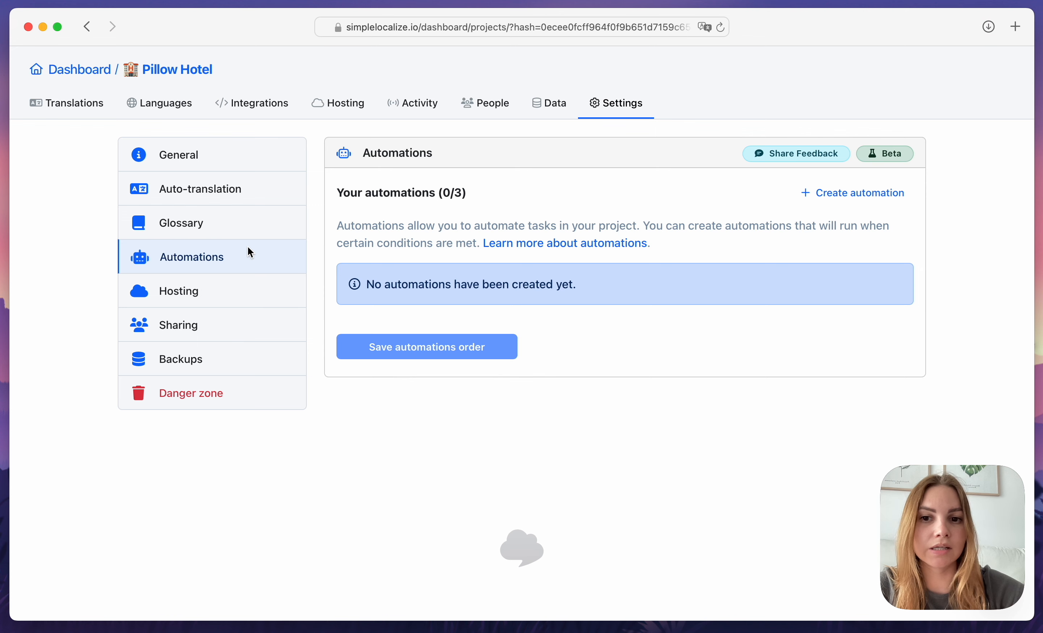
{"action": "left_click", "coordinate": [823, 199]}
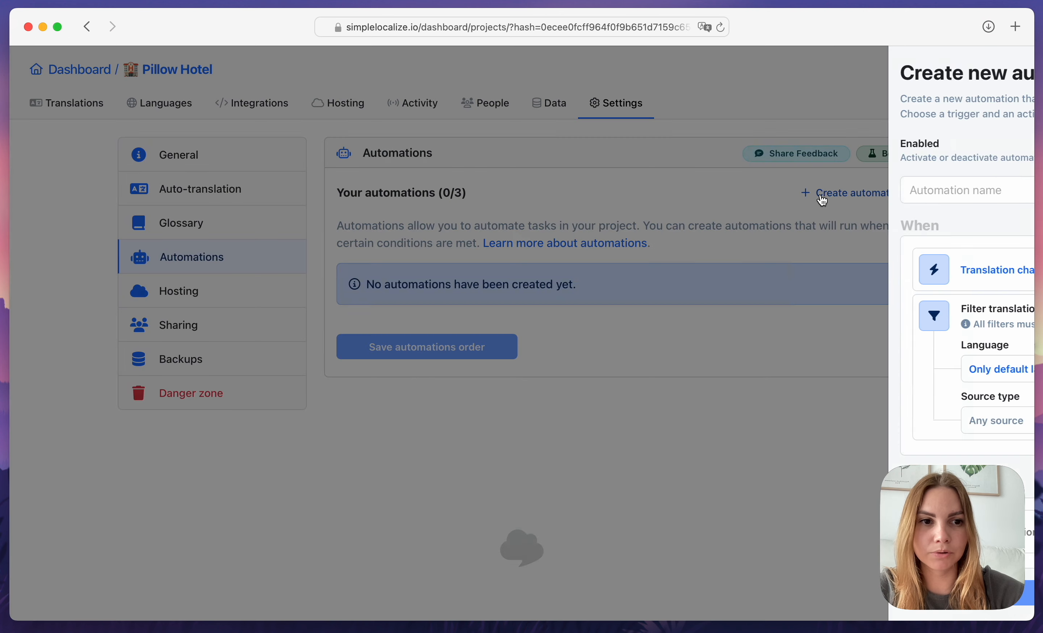
{"action": "left_click", "coordinate": [792, 189]}
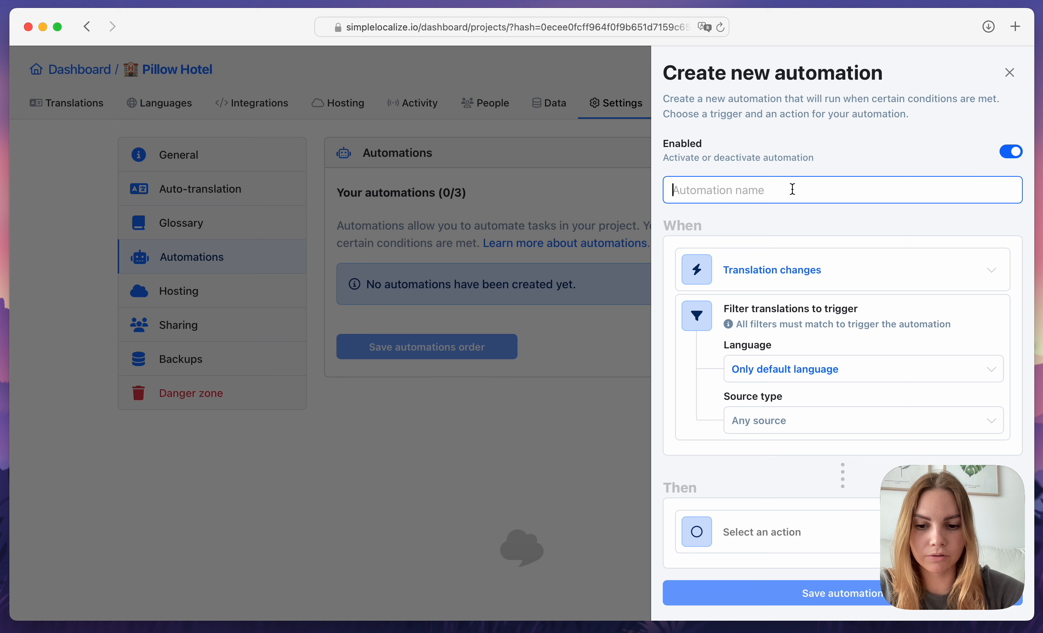
{"action": "type", "text": "Auto-tr"}
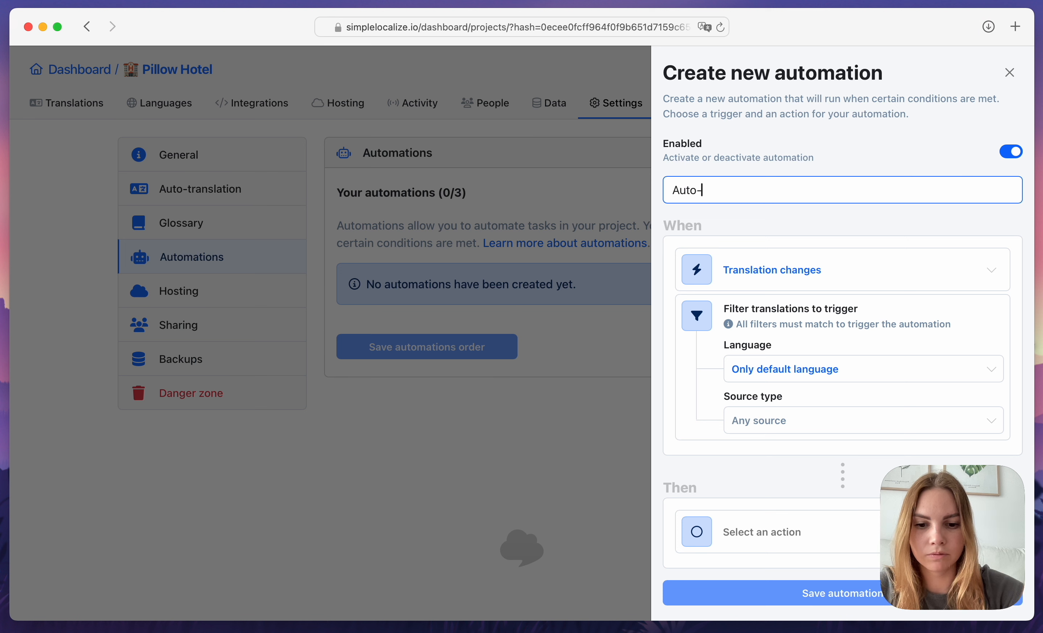
{"action": "key", "text": "BackSpace"}
{"action": "key", "text": "BackSpace"}
{"action": "type", "text": "translate"}
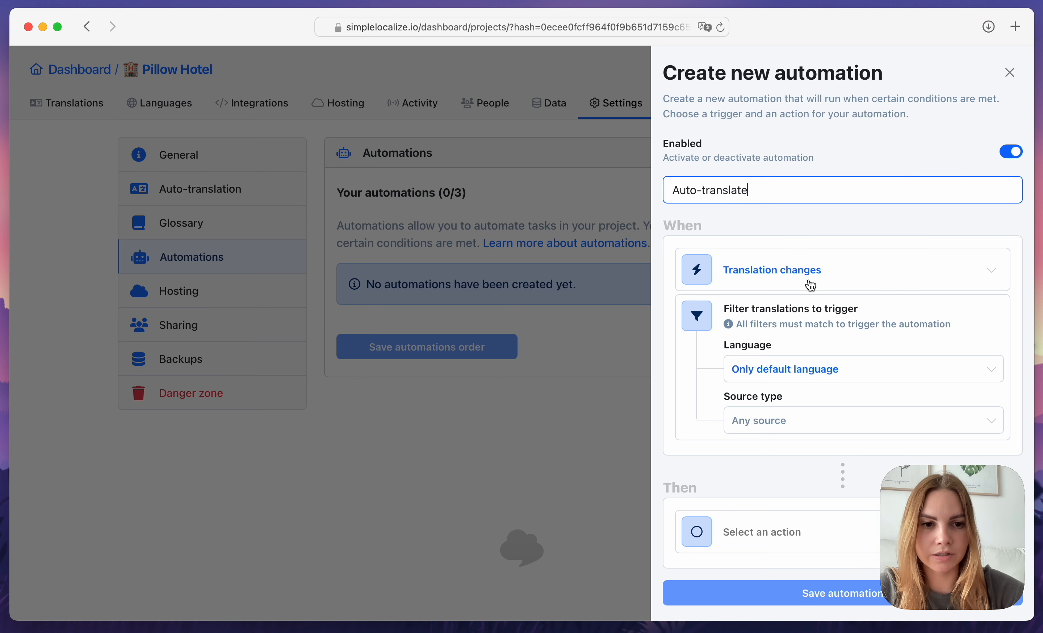
- Set the automation's action to Auto-translate for translation changes in the default language, and save the automation
{"action": "scroll", "coordinate": [789, 371], "scroll_direction": "down", "scroll_amount": 1}
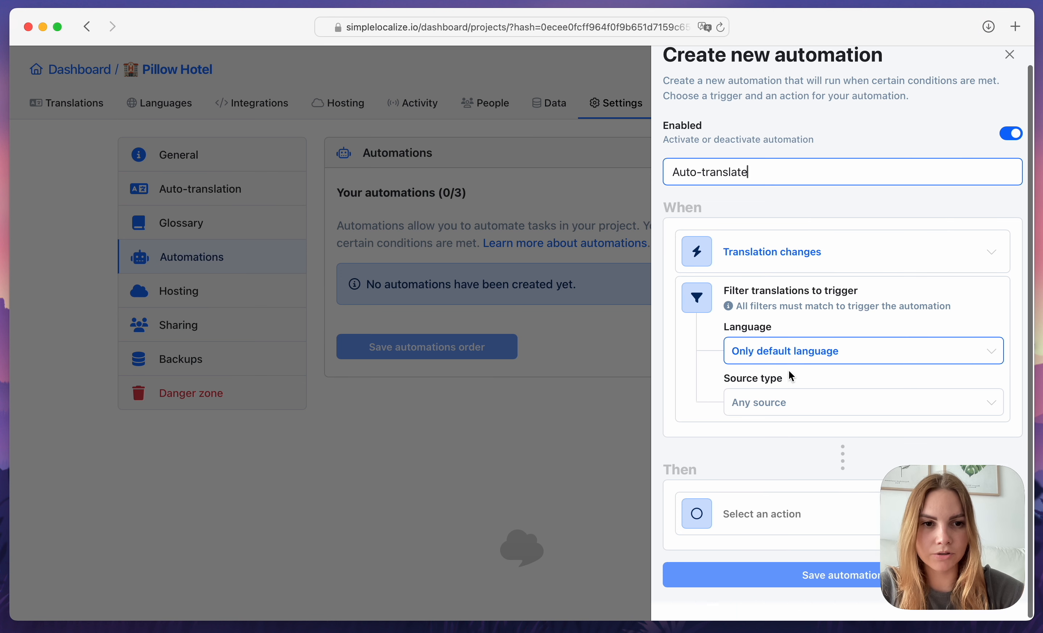
{"action": "left_click", "coordinate": [768, 515]}
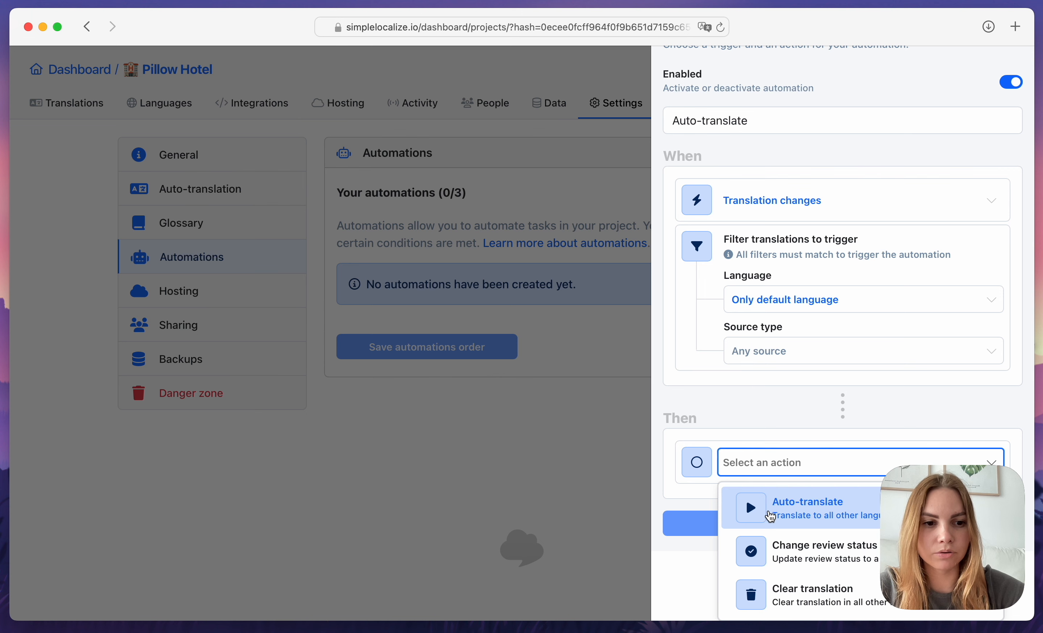
{"action": "left_click", "coordinate": [780, 514]}
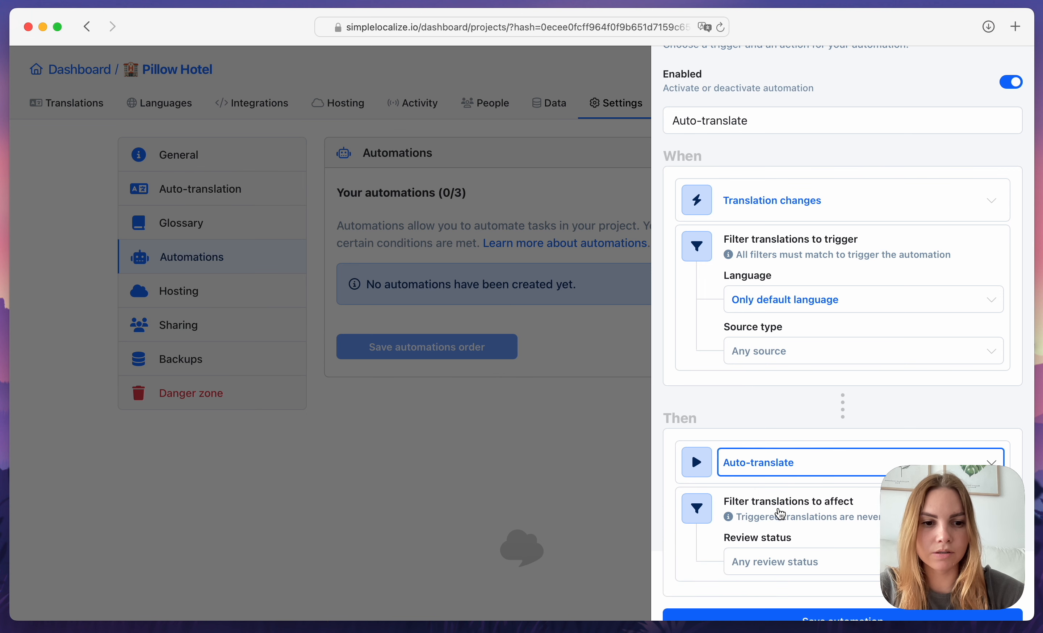
{"action": "left_click", "coordinate": [767, 583]}
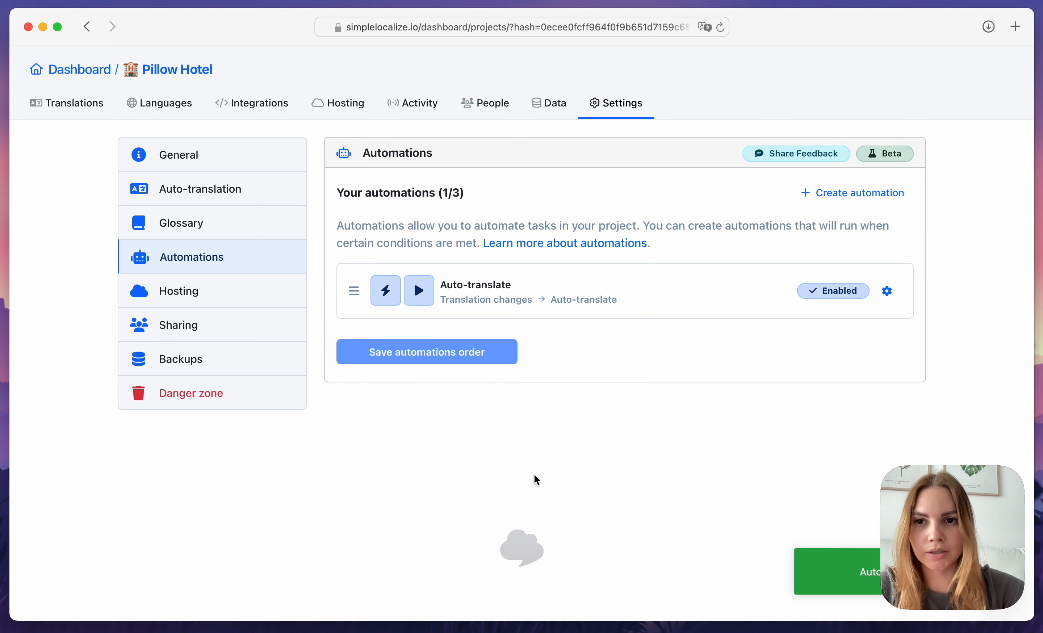
- Change the English translation of arrival_time to "Arrival time" and save it with automations enabled
{"action": "left_click", "coordinate": [80, 111]}
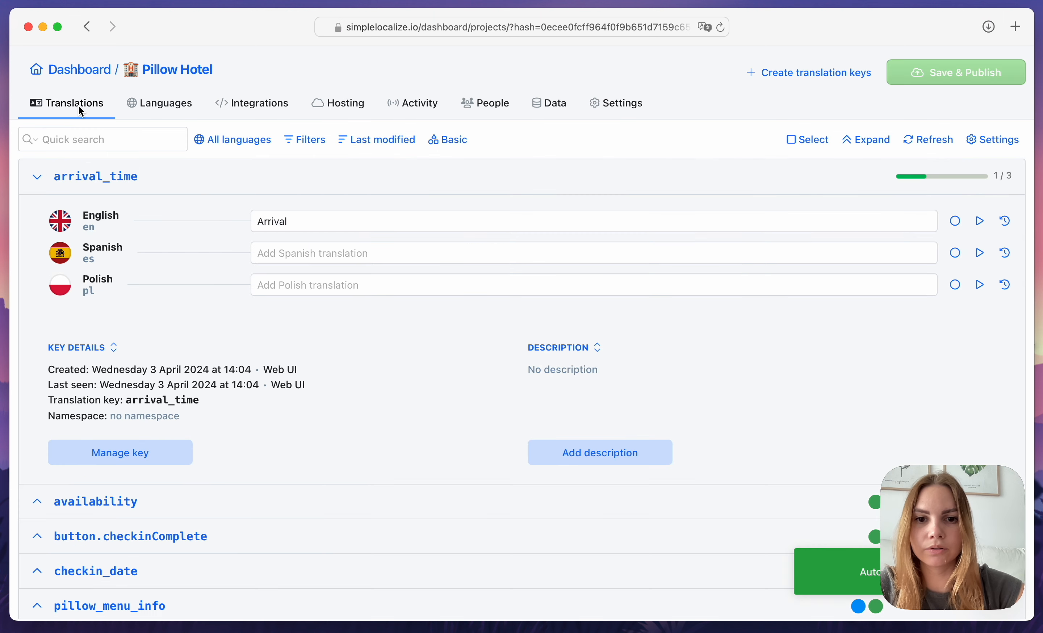
{"action": "left_click", "coordinate": [391, 223]}
{"action": "type", "text": "time"}
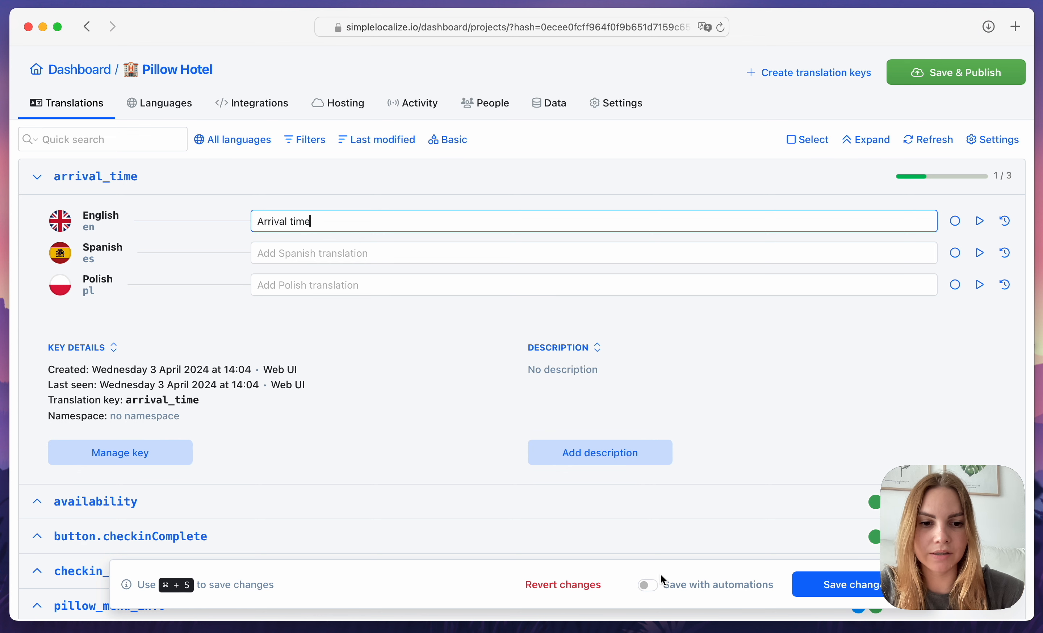
{"action": "left_click", "coordinate": [649, 585]}
{"action": "left_click", "coordinate": [818, 593]}
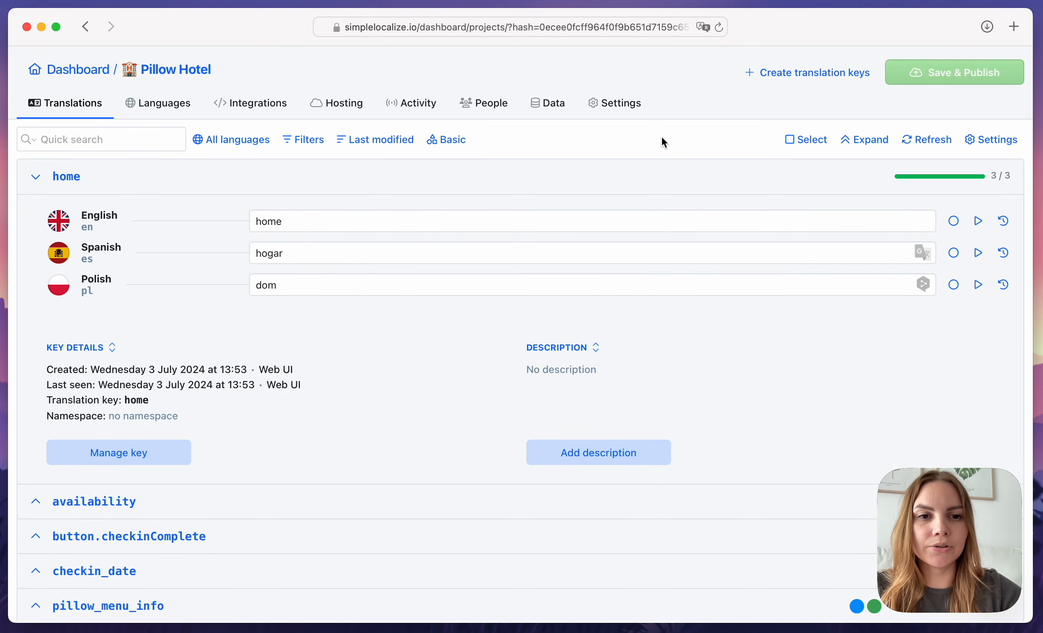
- Assign the orange tag to the home key in its translation key settings and save the changes
{"action": "right_click", "coordinate": [643, 180]}
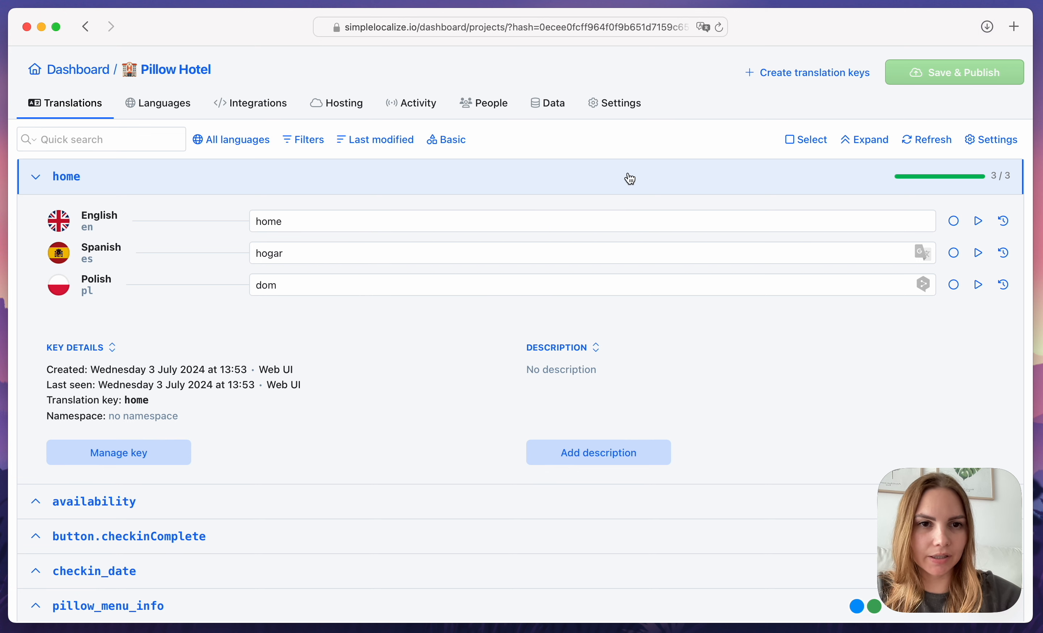
{"action": "right_click", "coordinate": [570, 175]}
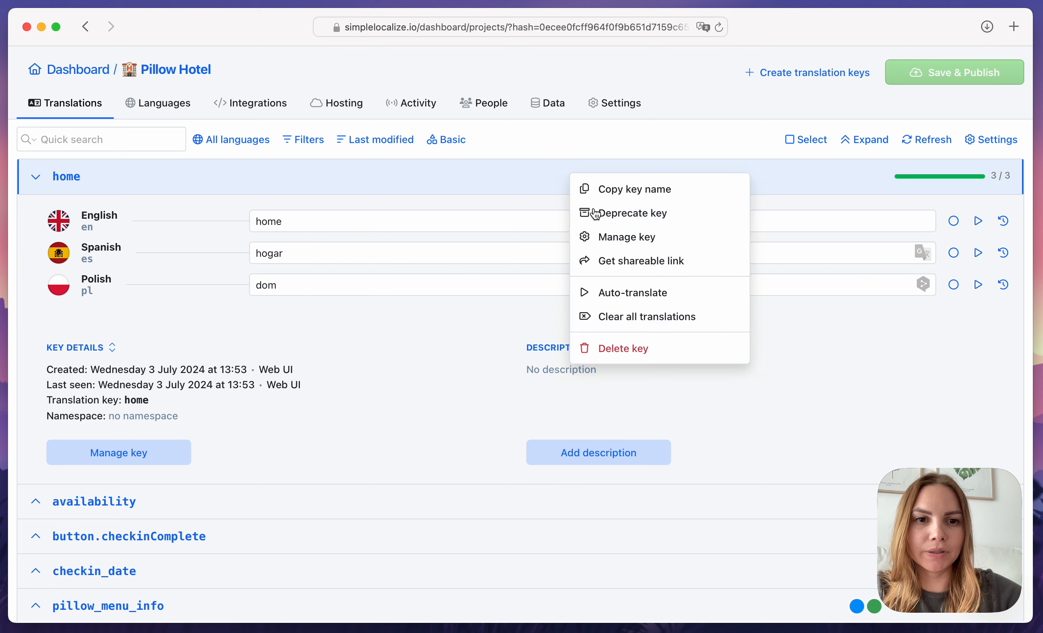
{"action": "left_click", "coordinate": [631, 244]}
{"action": "left_click", "coordinate": [533, 269]}
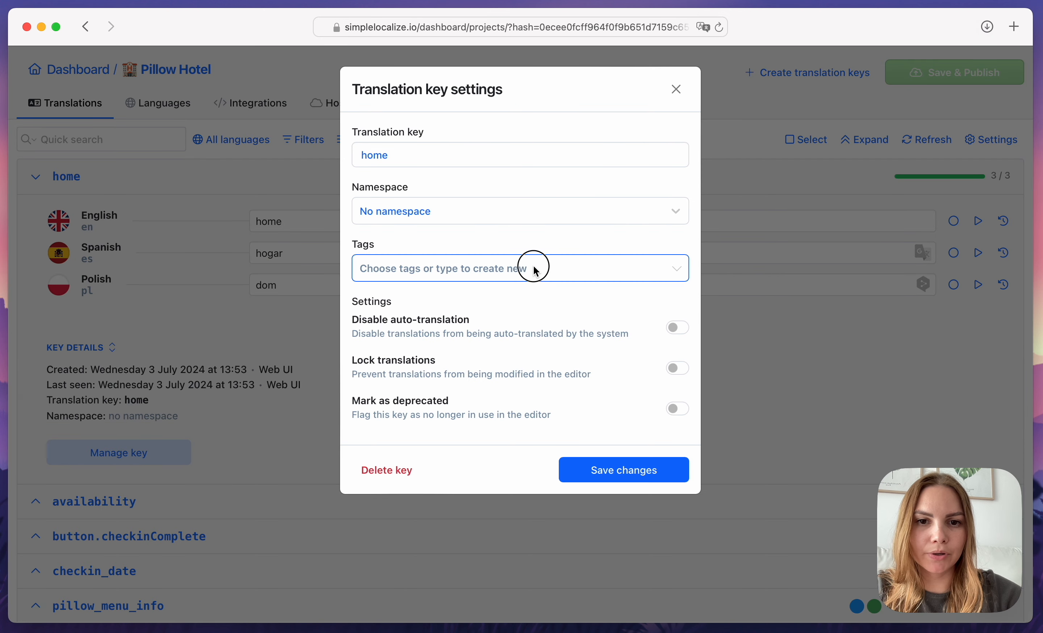
{"action": "left_click", "coordinate": [468, 397]}
{"action": "left_click", "coordinate": [606, 469]}
- Select the availability, button.checkinComplete and checkin_date keys and bulk-update their key settings to assign the green tag
{"action": "left_click", "coordinate": [611, 179]}
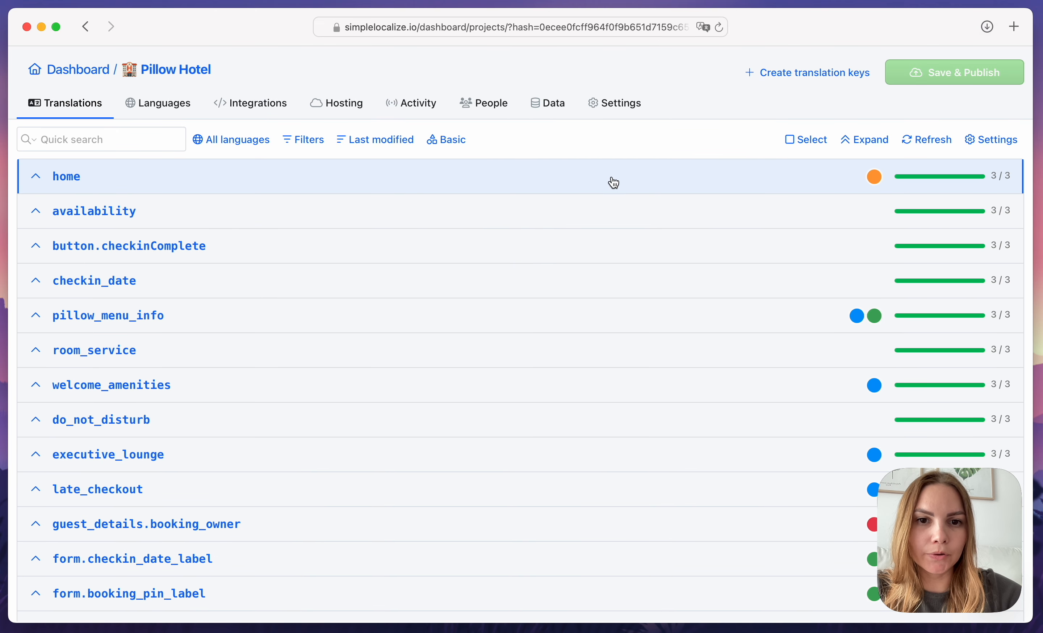
{"action": "left_click", "coordinate": [608, 218], "text": "shift"}
{"action": "left_click", "coordinate": [601, 247], "text": "shift"}
{"action": "left_click", "coordinate": [593, 278], "text": "shift"}
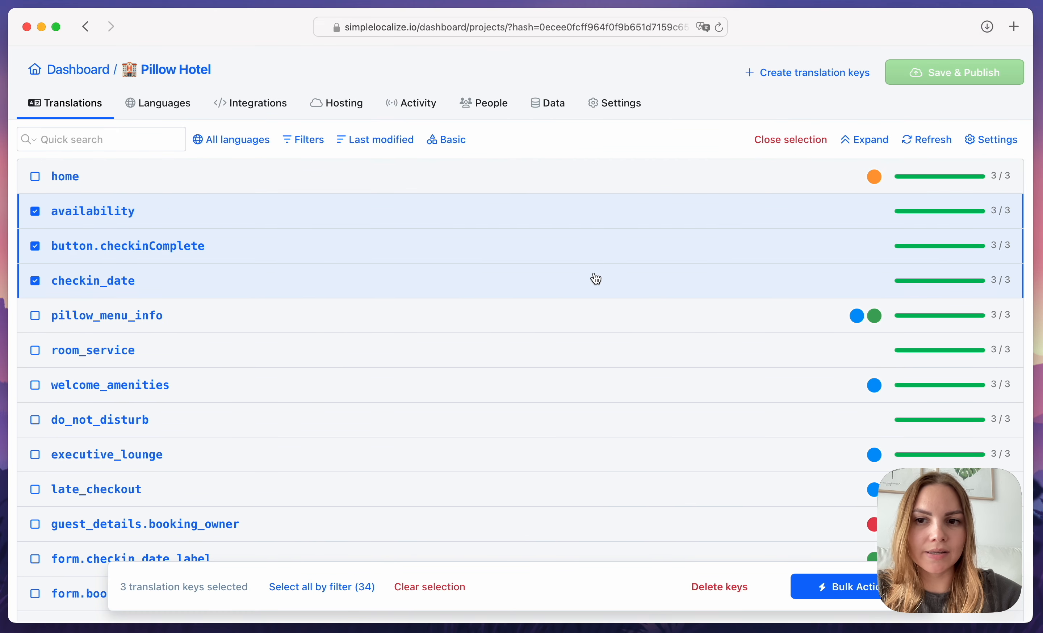
{"action": "left_click", "coordinate": [834, 589]}
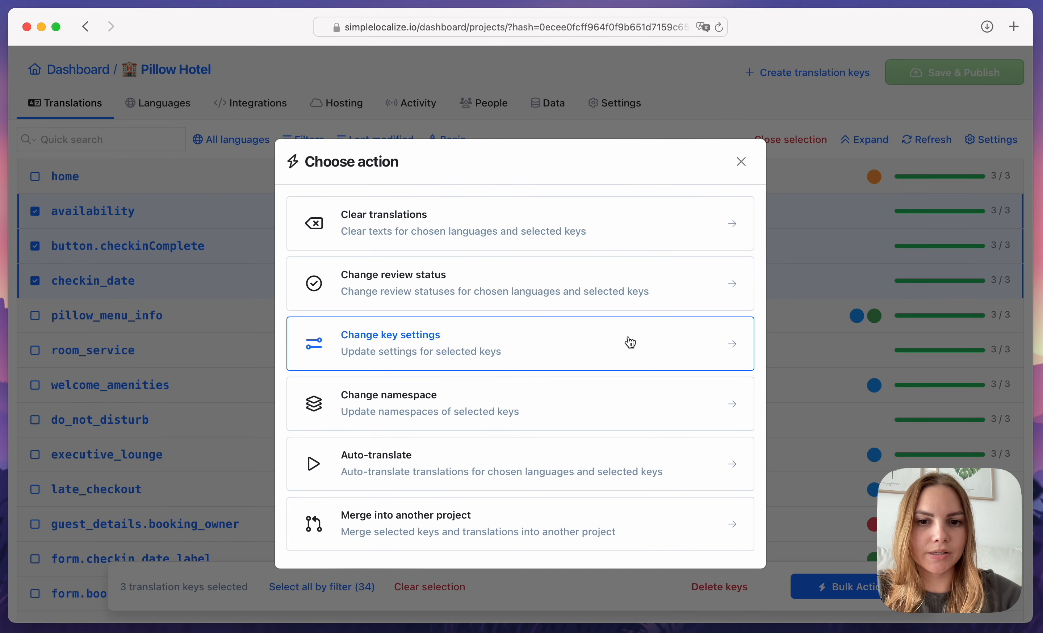
{"action": "left_click", "coordinate": [563, 351]}
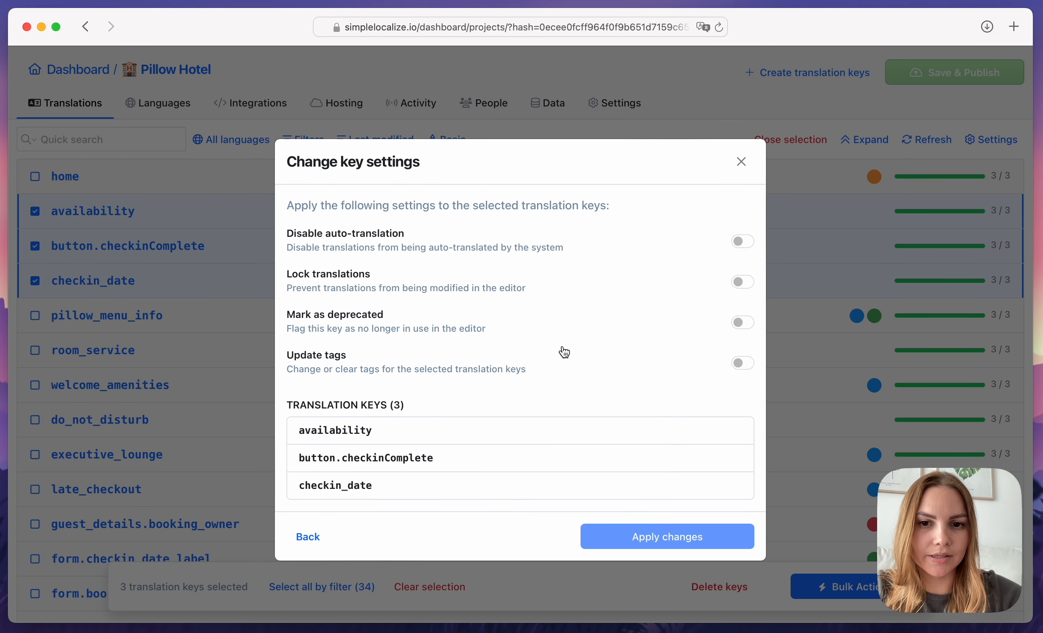
{"action": "left_click", "coordinate": [744, 364]}
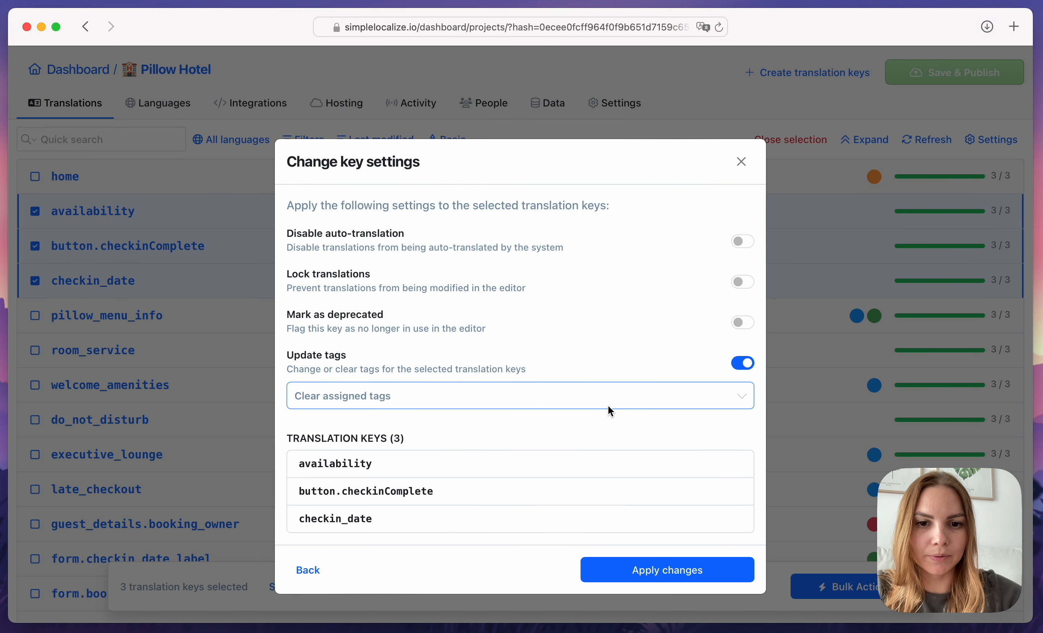
{"action": "left_click", "coordinate": [596, 398]}
{"action": "left_click", "coordinate": [566, 432]}
{"action": "left_click", "coordinate": [659, 572]}
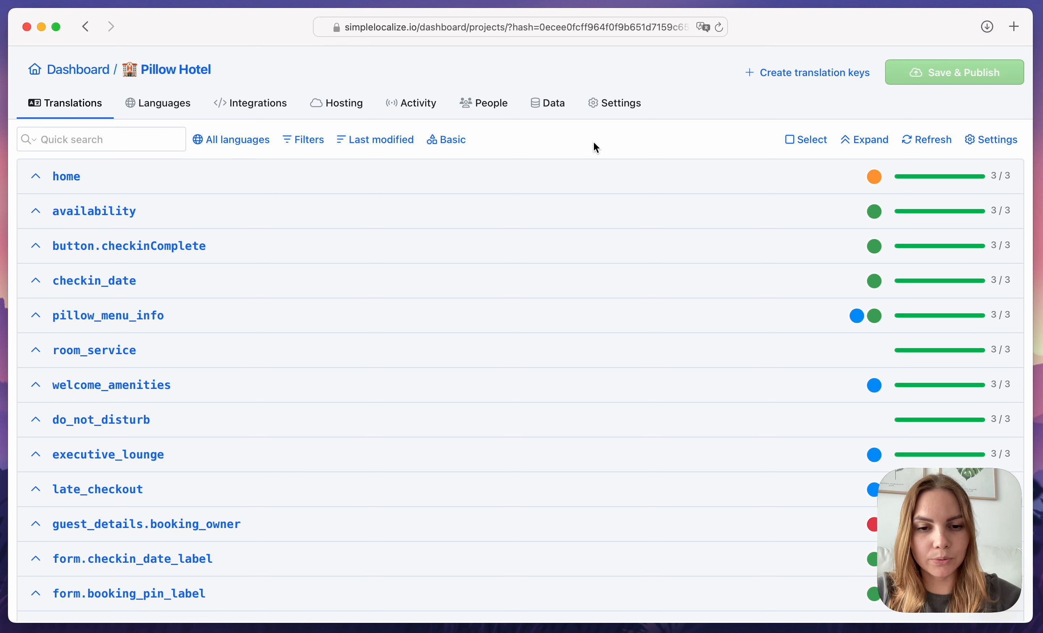
- Expand the availability key and open the room plural placeholder in its English translation
{"action": "left_click", "coordinate": [570, 222]}
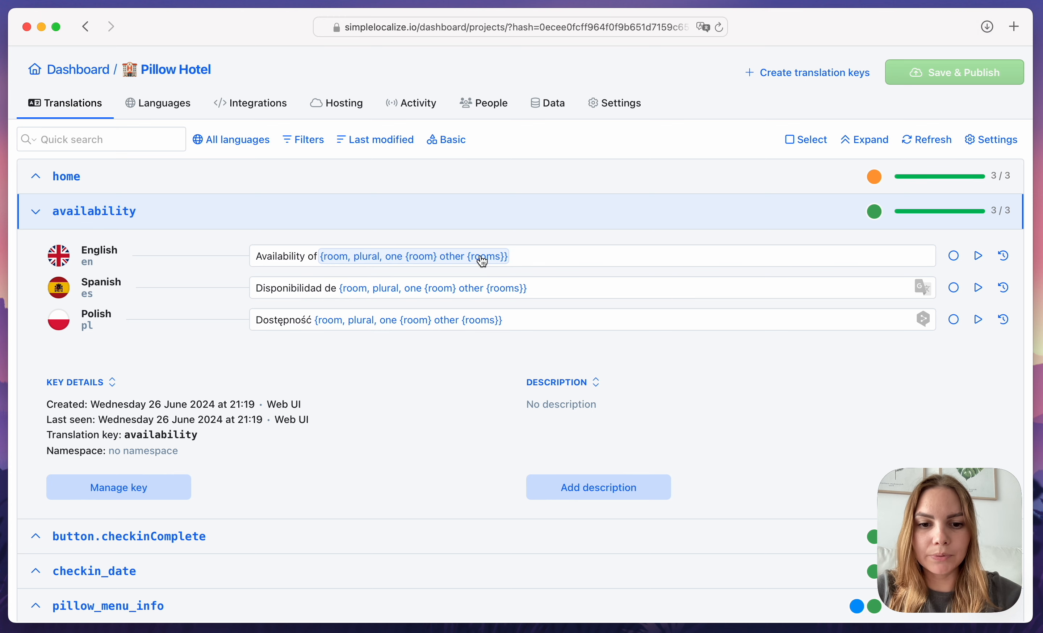
{"action": "left_click", "coordinate": [482, 258]}
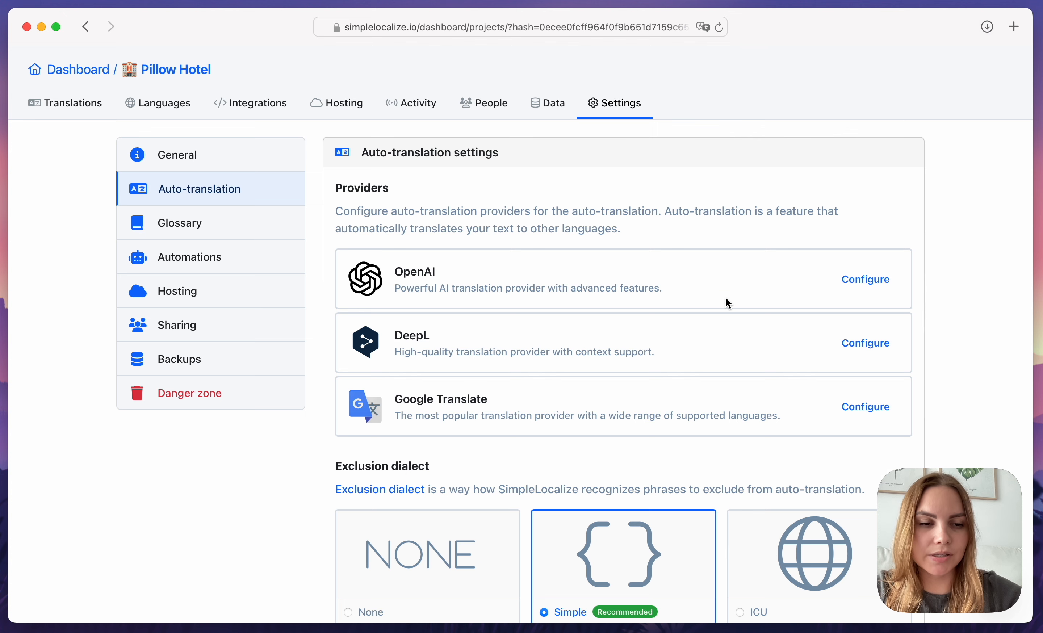
- Open the configuration of the DeepL provider in the auto-translation settings
{"action": "left_click", "coordinate": [847, 343]}
{"action": "left_click", "coordinate": [573, 267]}
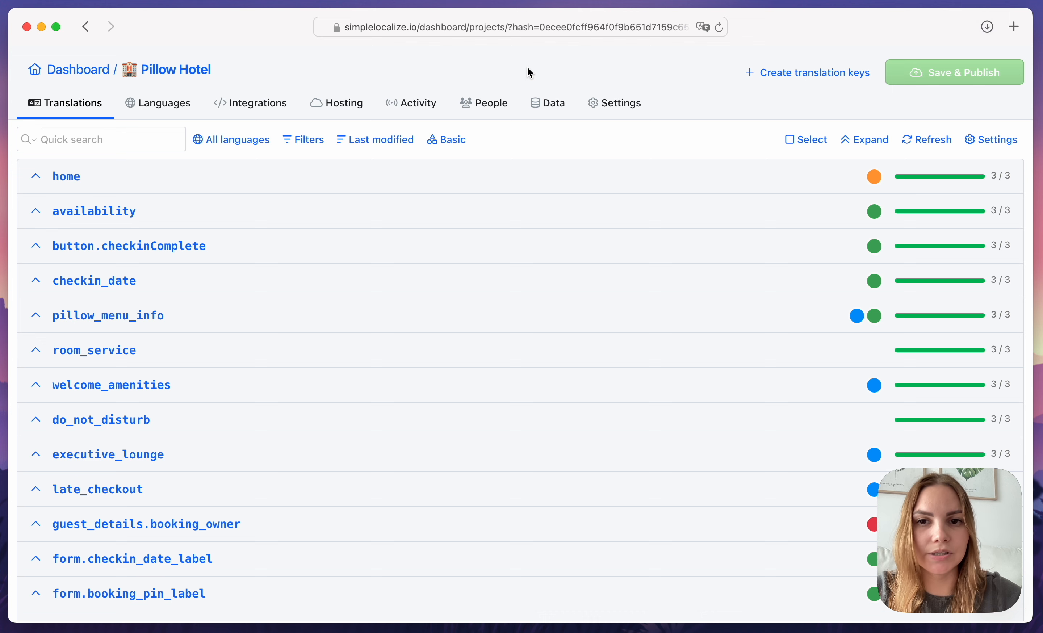
- Filter the translation keys by the orange tag
{"action": "left_click", "coordinate": [298, 141]}
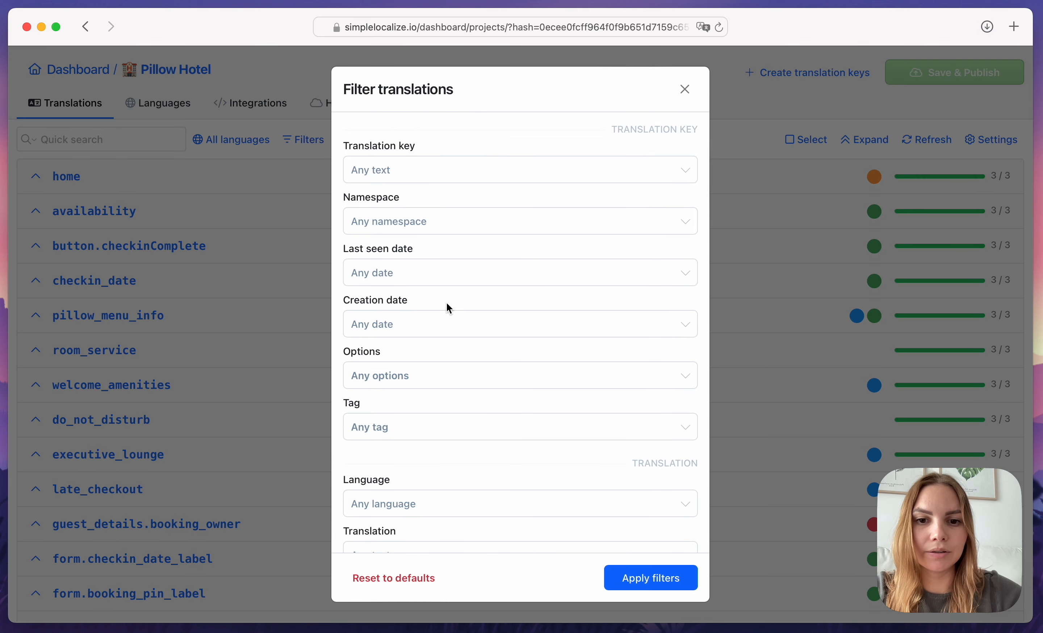
{"action": "left_click", "coordinate": [429, 428]}
{"action": "left_click", "coordinate": [430, 461]}
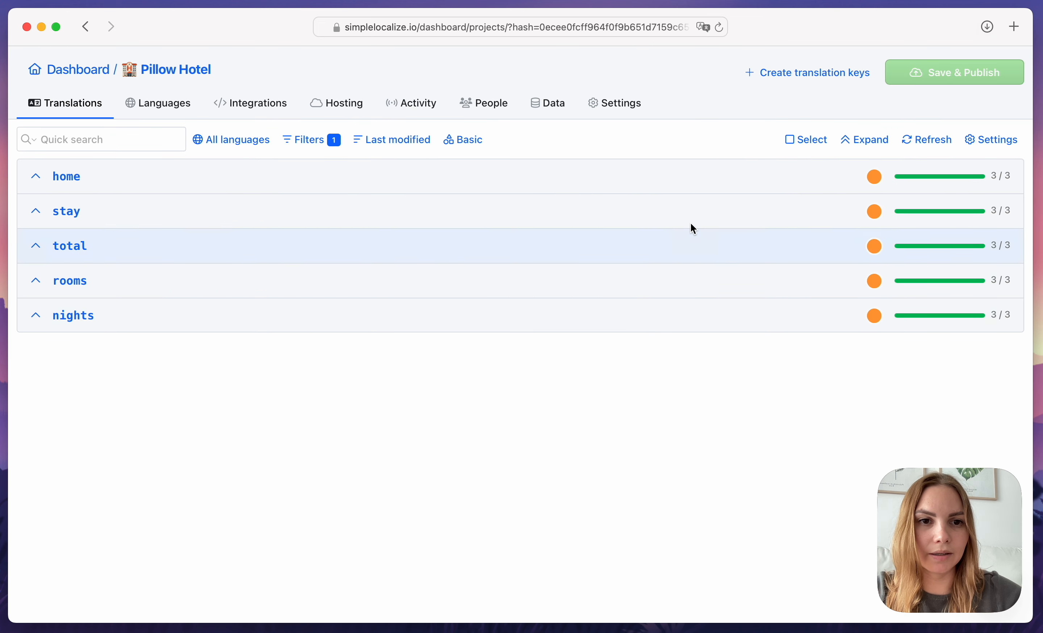
- Copy the filtered translation view's URL and open it in a new browser tab
{"action": "left_click", "coordinate": [614, 29]}
{"action": "key", "text": "super+c"}
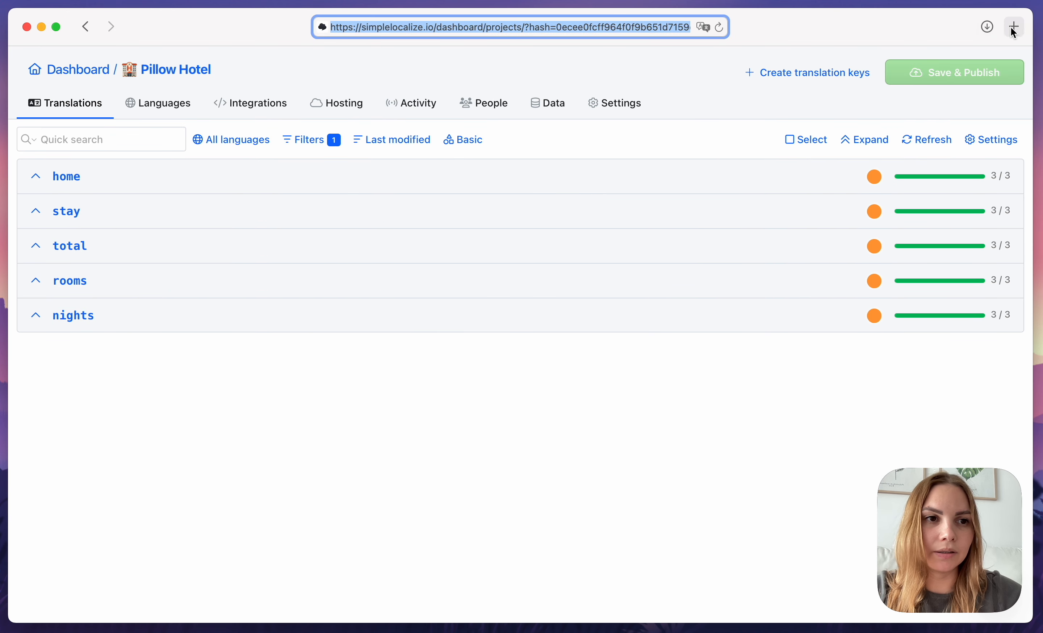
{"action": "left_click", "coordinate": [1013, 26]}
{"action": "key", "text": "super+v"}
{"action": "key", "text": "Return"}
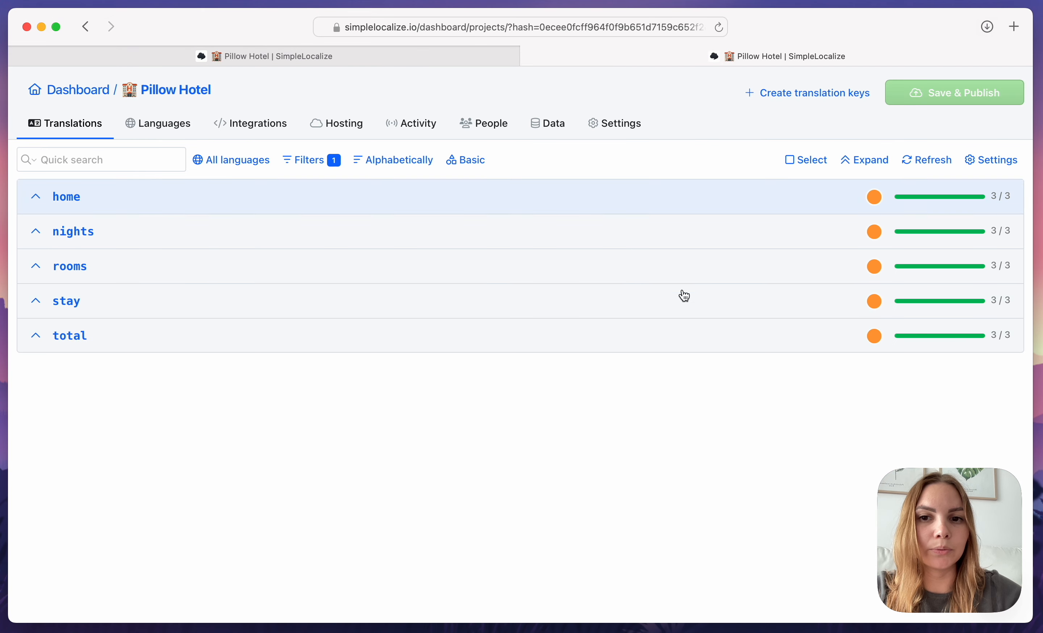